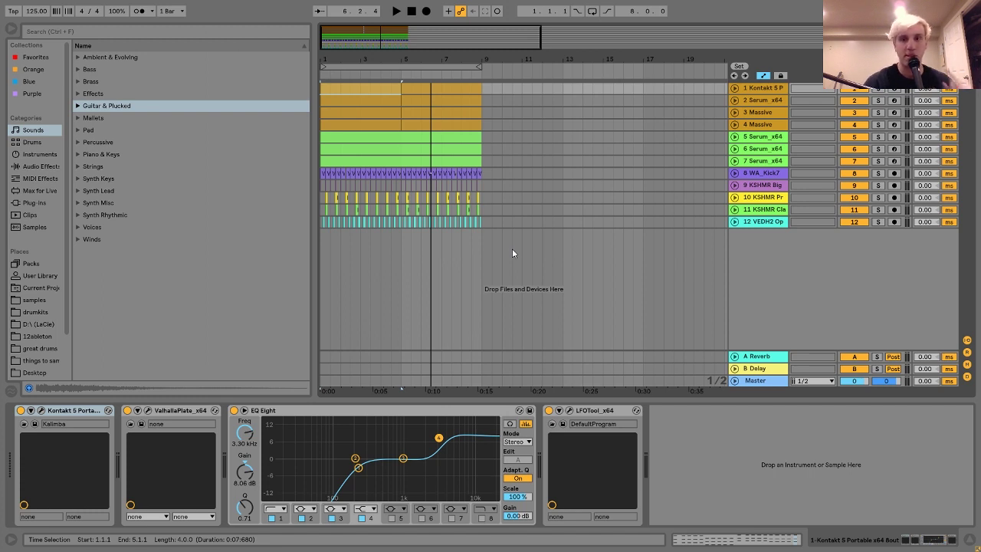
# Play back the full eight-bar arrangement to its end and stop playback.
pyautogui.press('space')
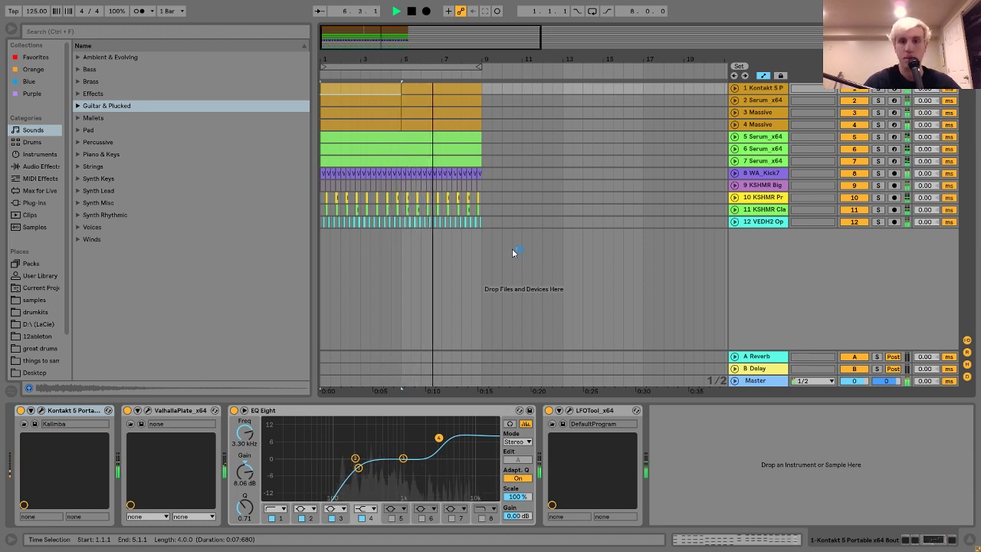
pyautogui.click(514, 252)
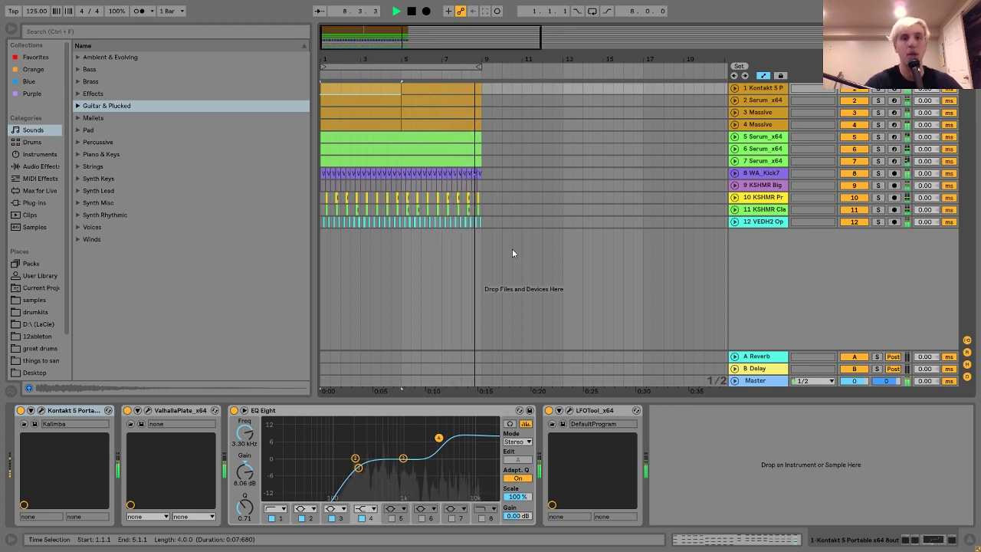
pyautogui.press('space')
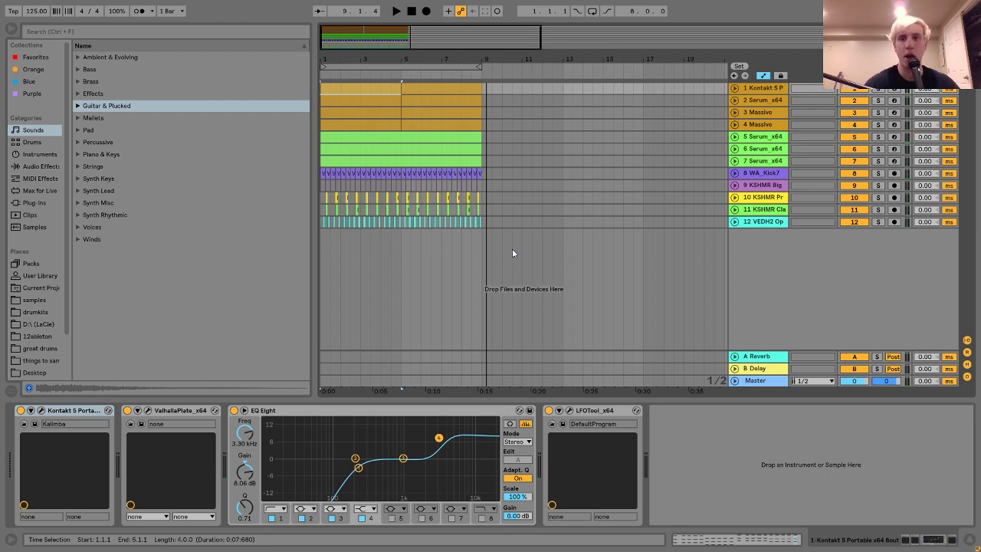
# Audition the track 1 Kontakt and track 2 Serum layers in solo, and show the device chain of track 2.
pyautogui.click(764, 89)
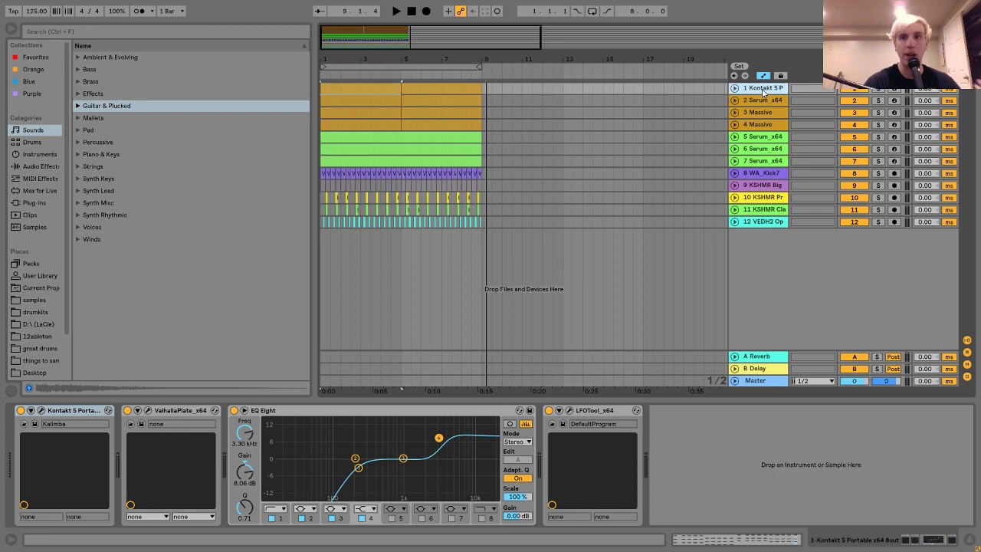
pyautogui.click(878, 92)
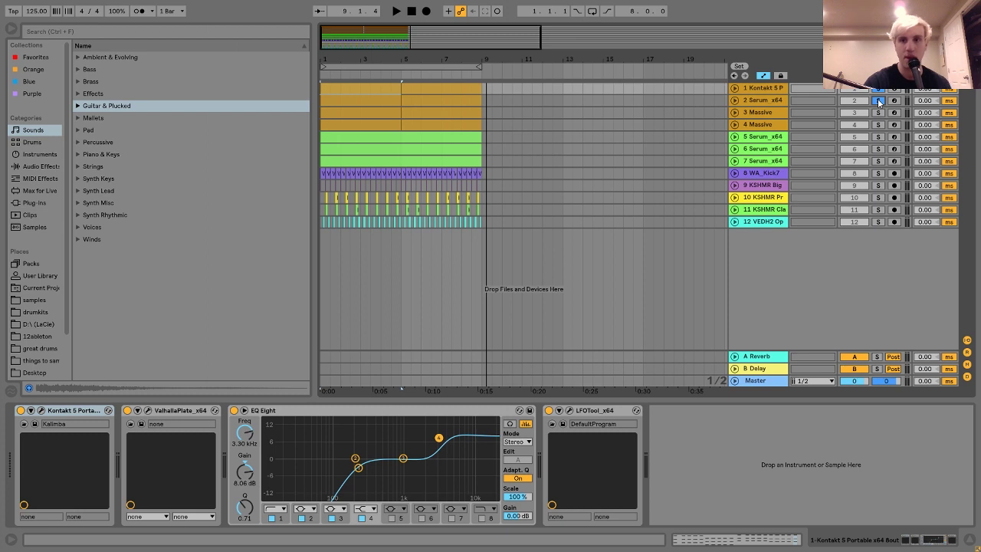
pyautogui.press('space')
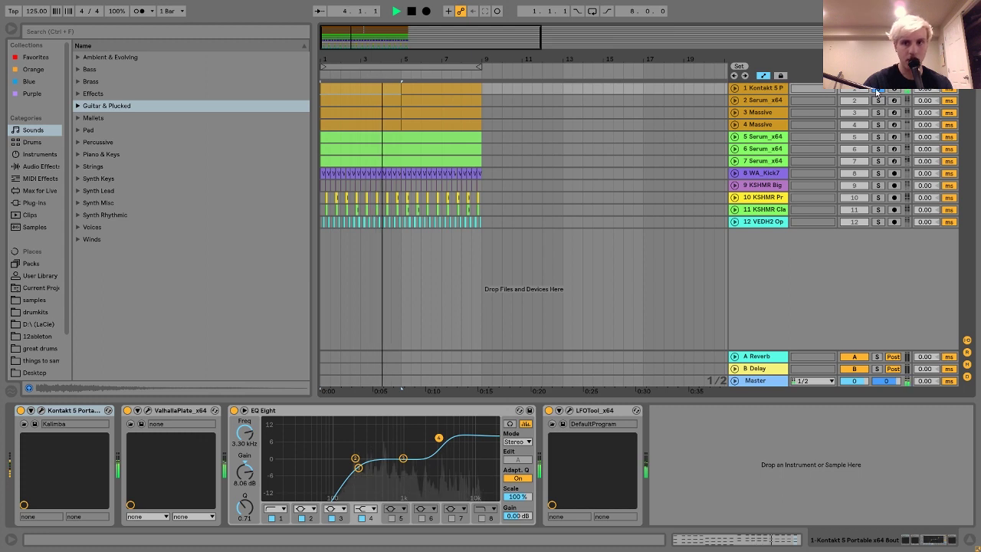
pyautogui.click(879, 100)
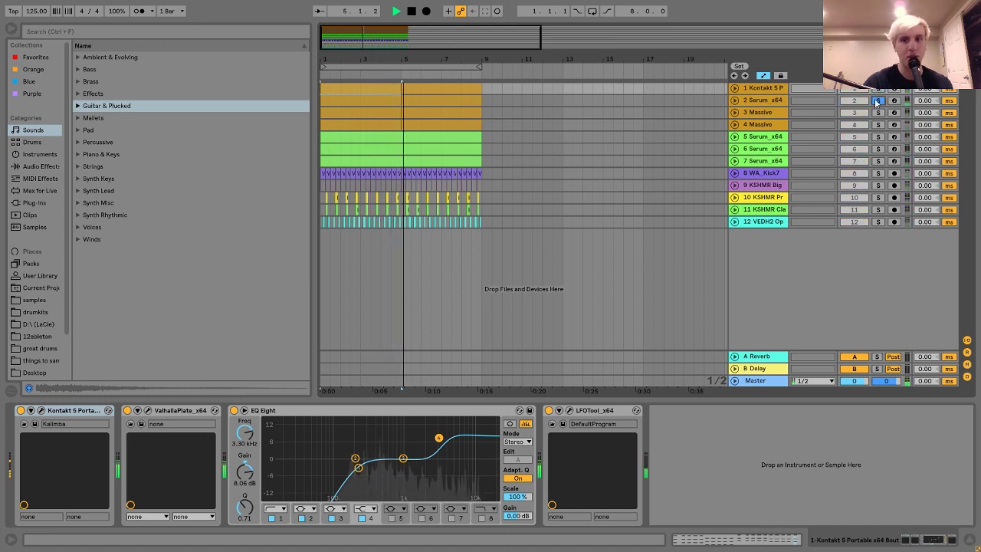
pyautogui.click(766, 103)
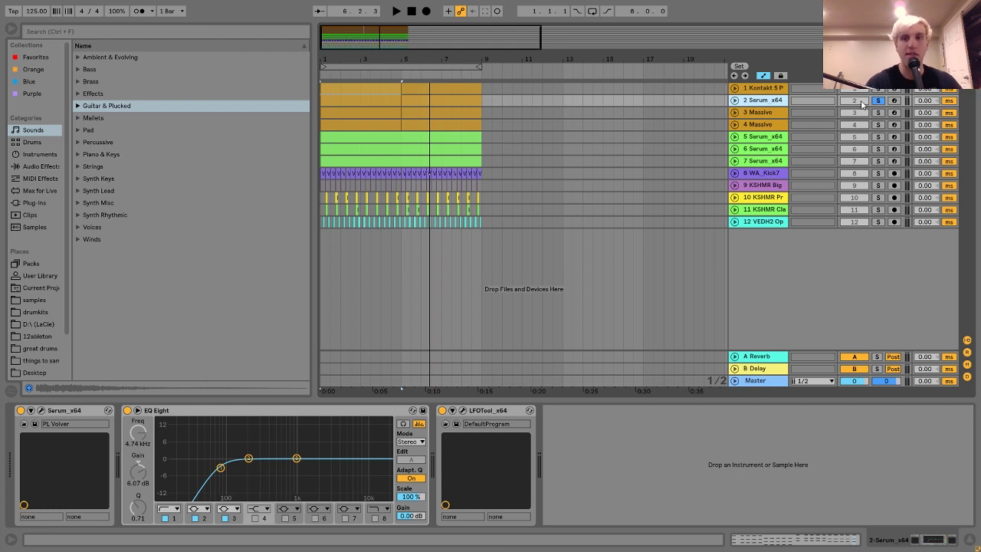
pyautogui.press('space')
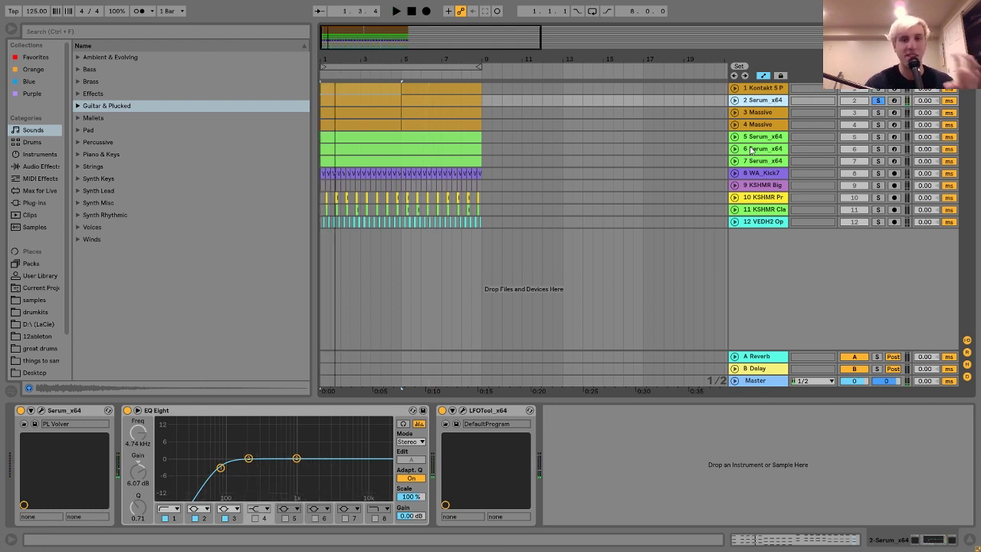
# Return to the track 1 Kontakt device chain and play that layer in solo from the start.
pyautogui.click(750, 89)
pyautogui.press('space')
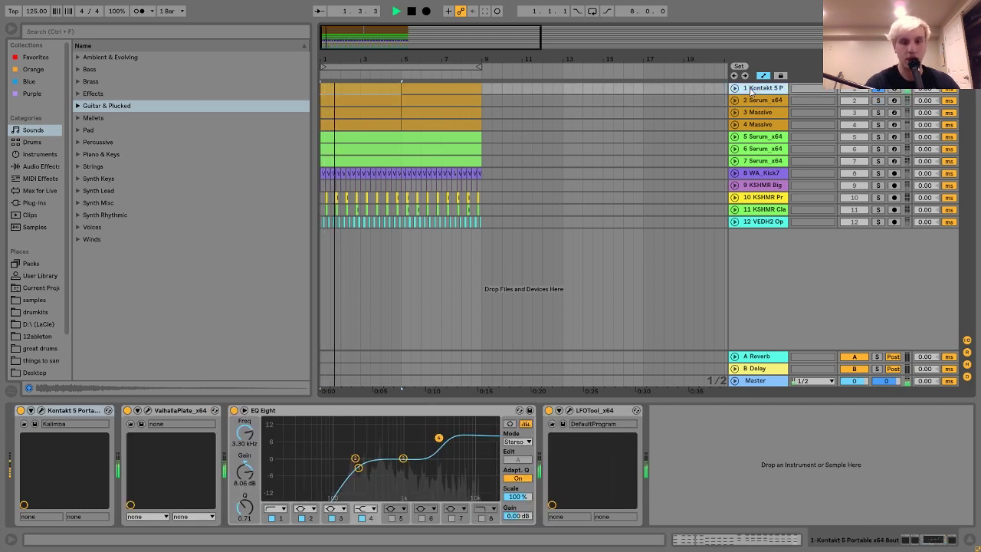
pyautogui.press('space')
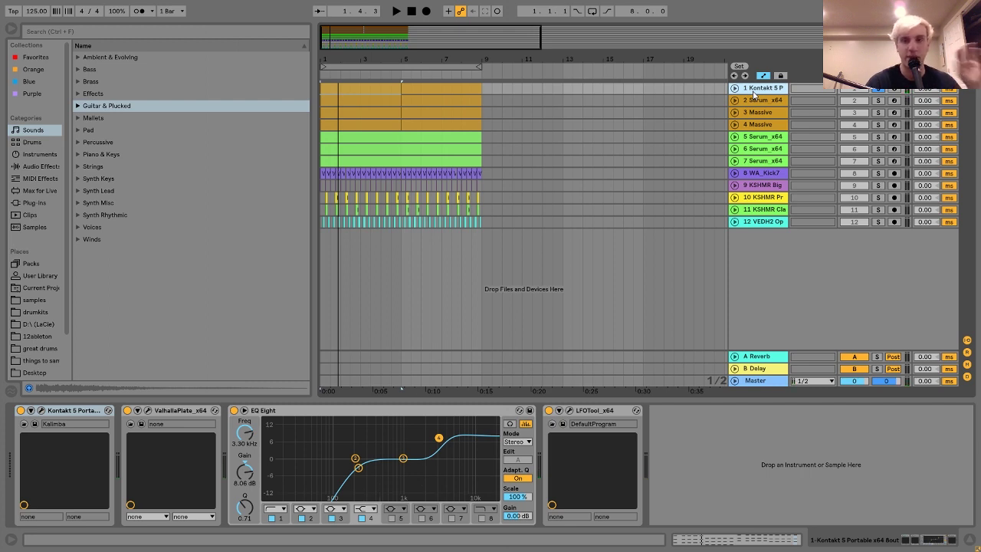
# Solo the green Serum tracks 5, 6 and 7 together and play them from the start.
pyautogui.click(763, 137)
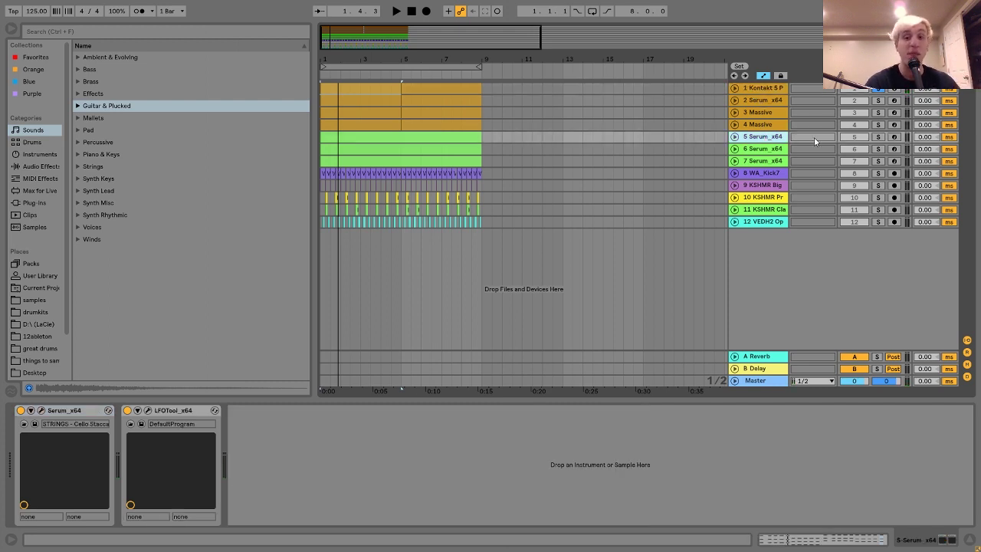
pyautogui.click(877, 138)
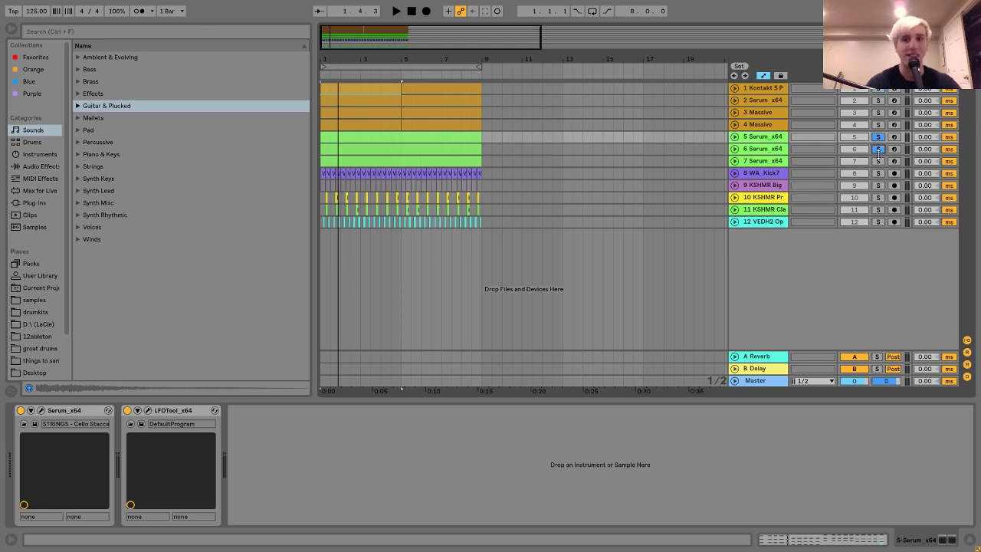
pyautogui.click(877, 161)
pyautogui.press('space')
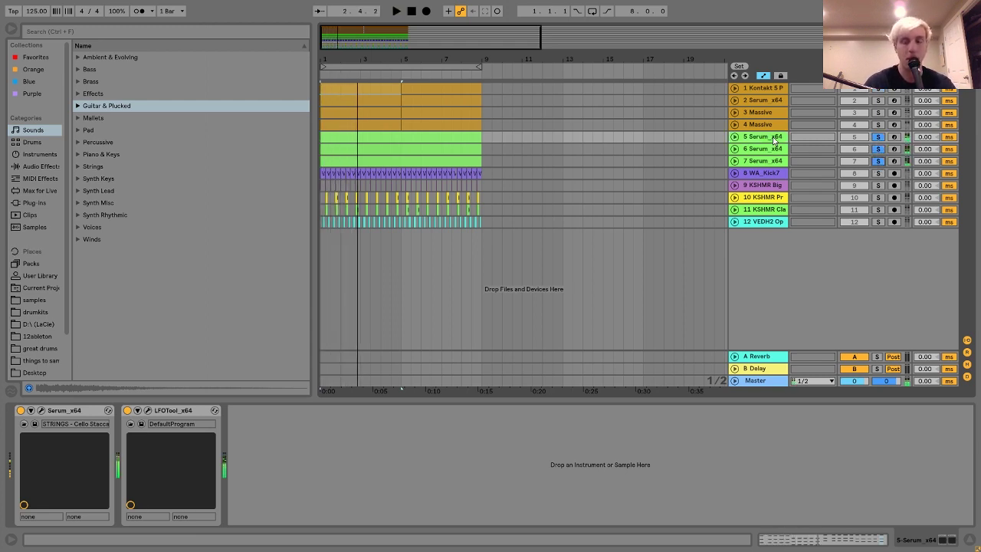
# Solo Serum tracks 5, 6 and 7 one after another during playback to hear each layer alone.
pyautogui.click(878, 138)
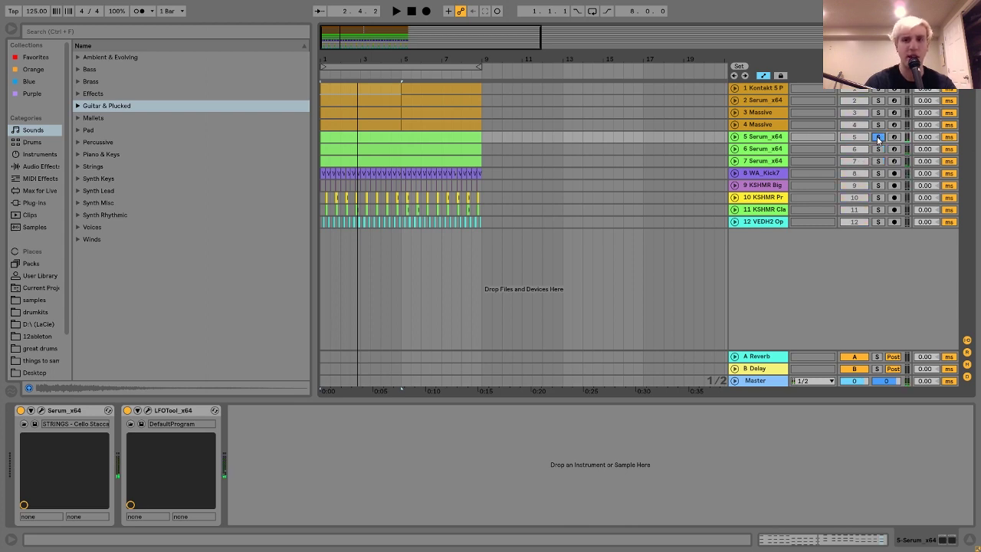
pyautogui.press('space')
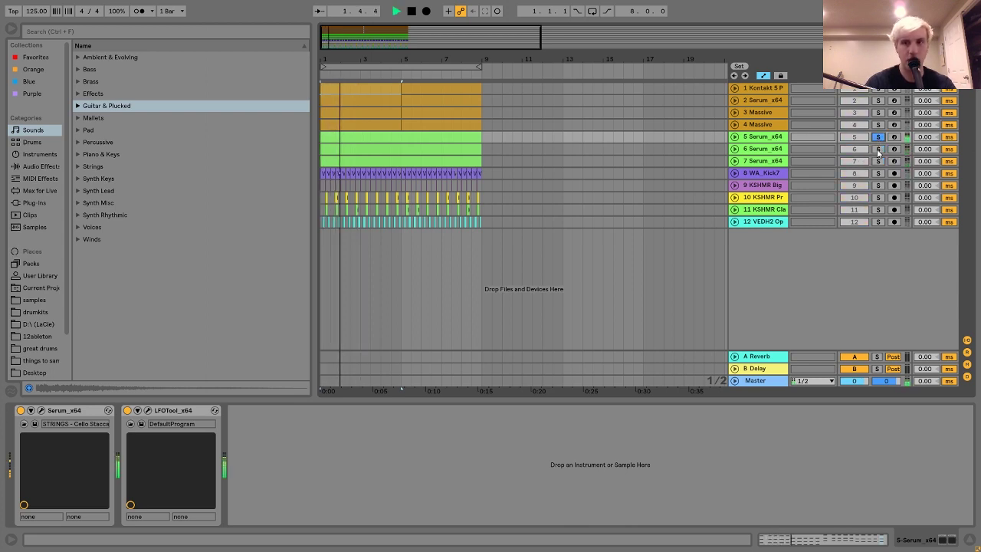
pyautogui.click(877, 150)
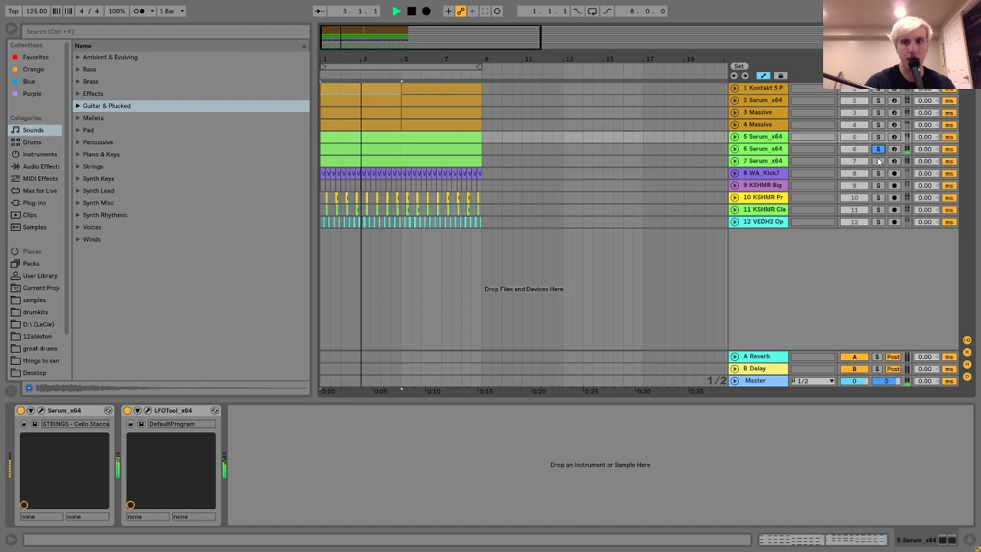
pyautogui.click(878, 162)
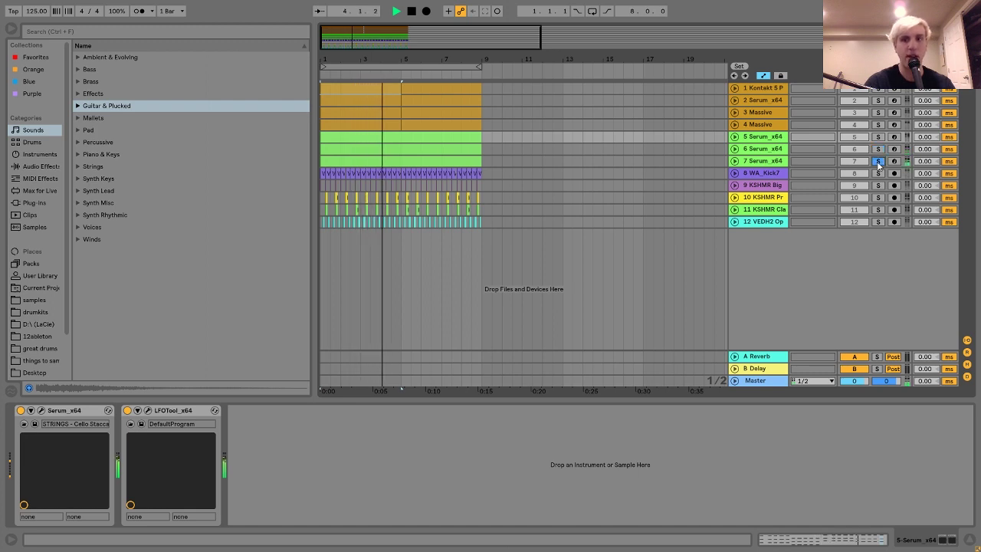
pyautogui.press('space')
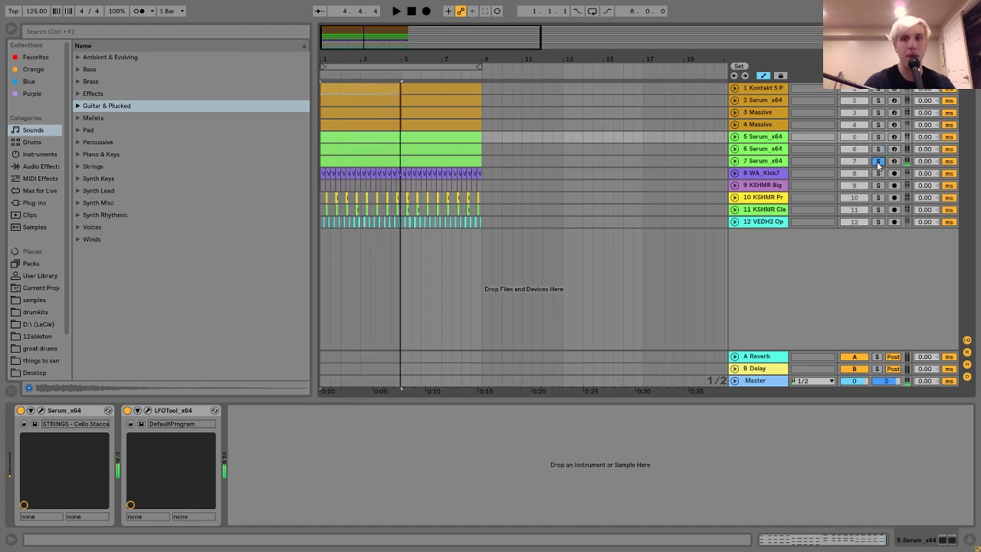
# Show the device chains of Serum tracks 7, 5 and 6, and play track 6 in solo.
pyautogui.click(766, 162)
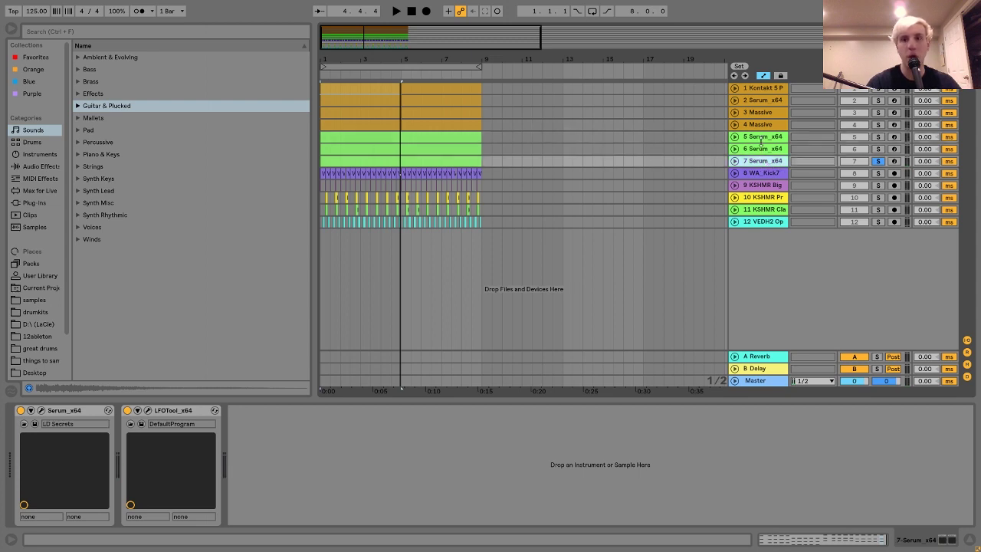
pyautogui.click(762, 137)
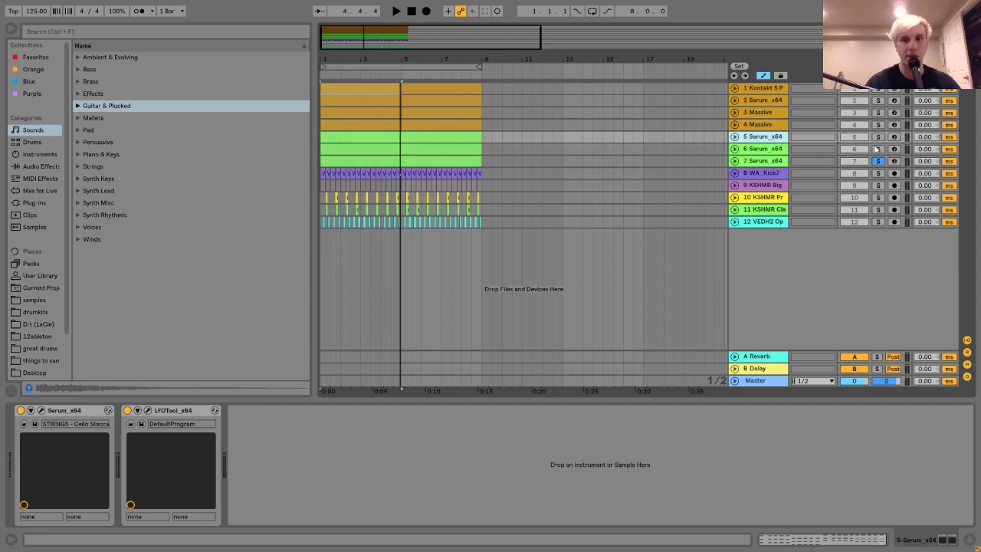
pyautogui.click(771, 149)
pyautogui.press('space')
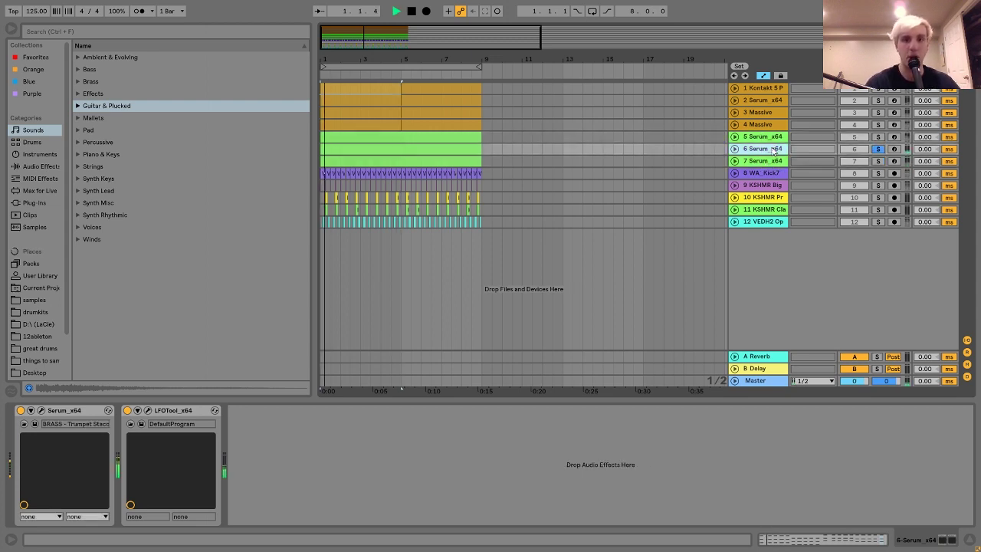
pyautogui.press('space')
# Show Serum tracks 7 and 5 with each soloed in turn, and play back track 5 alone.
pyautogui.click(878, 161)
pyautogui.click(772, 163)
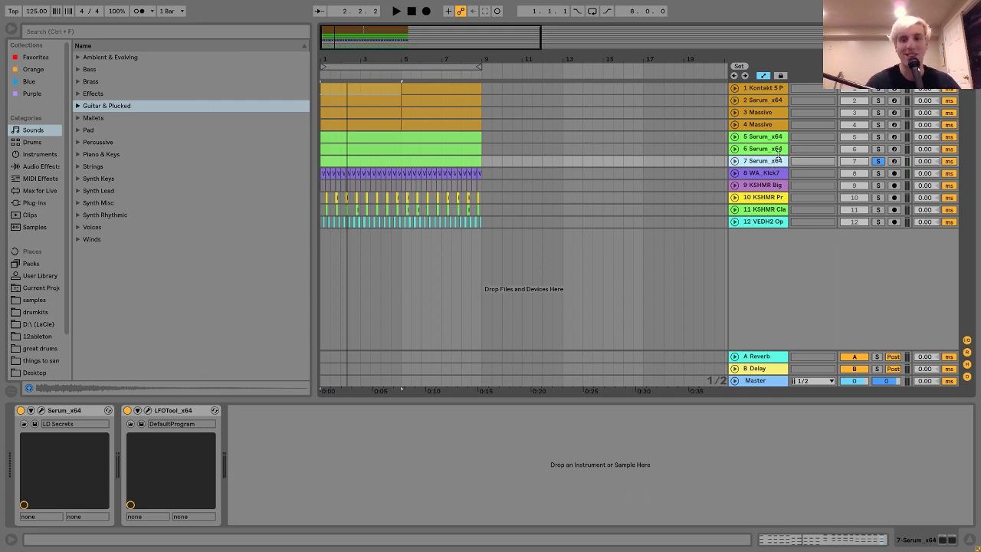
pyautogui.click(878, 137)
pyautogui.click(780, 136)
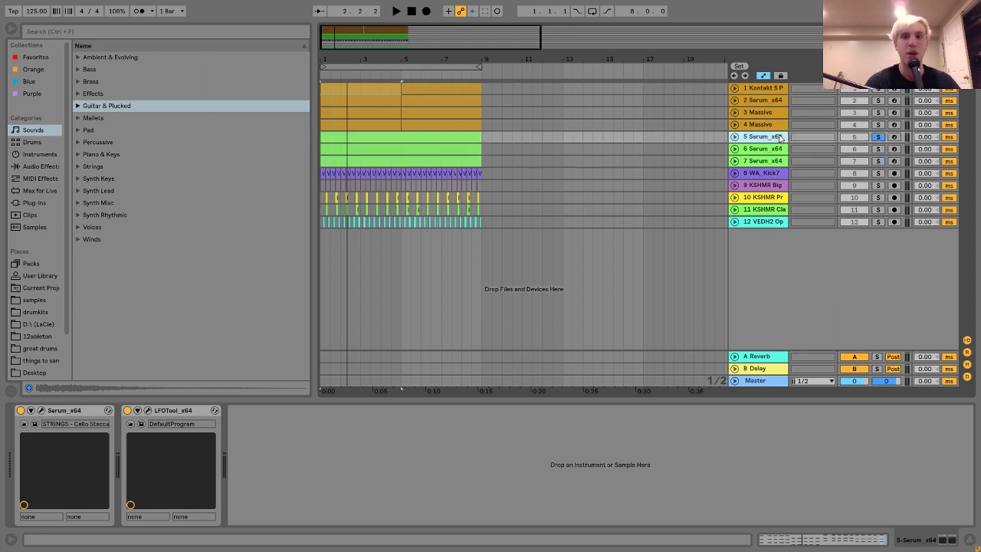
pyautogui.press('space')
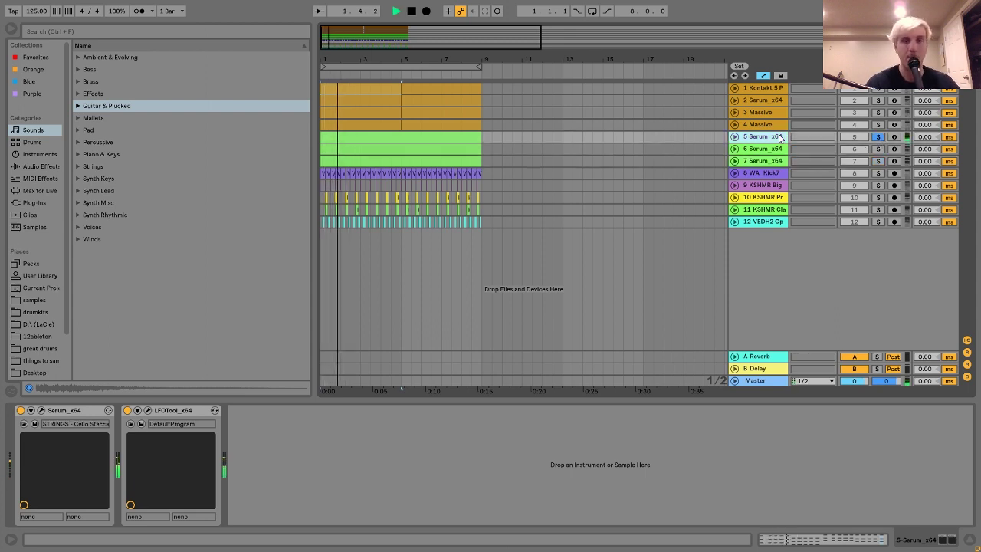
pyautogui.press('space')
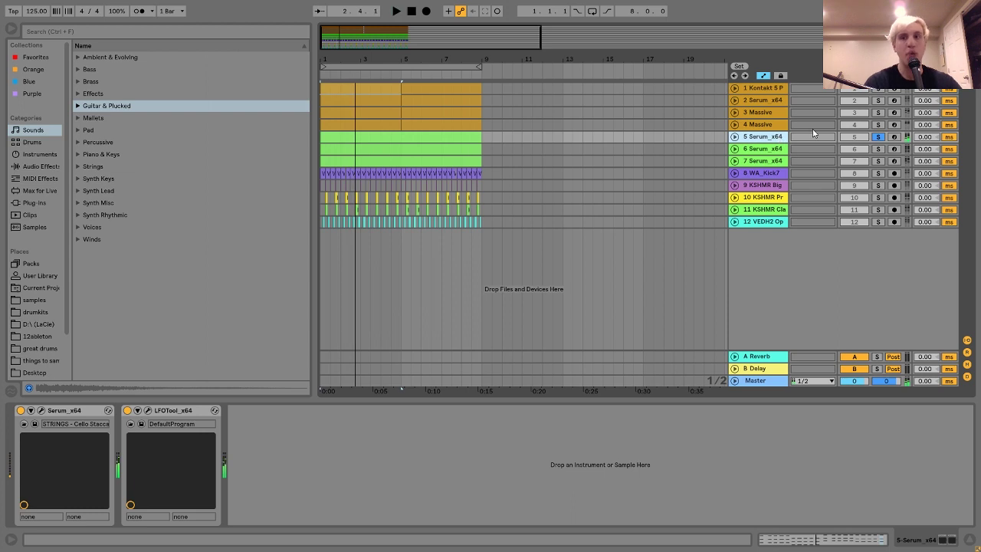
# Add track 6 to the soloed track 5, play both Serum layers together, and clear the solos.
pyautogui.keyDown('ctrl'); pyautogui.click(878, 150); pyautogui.keyUp('ctrl')
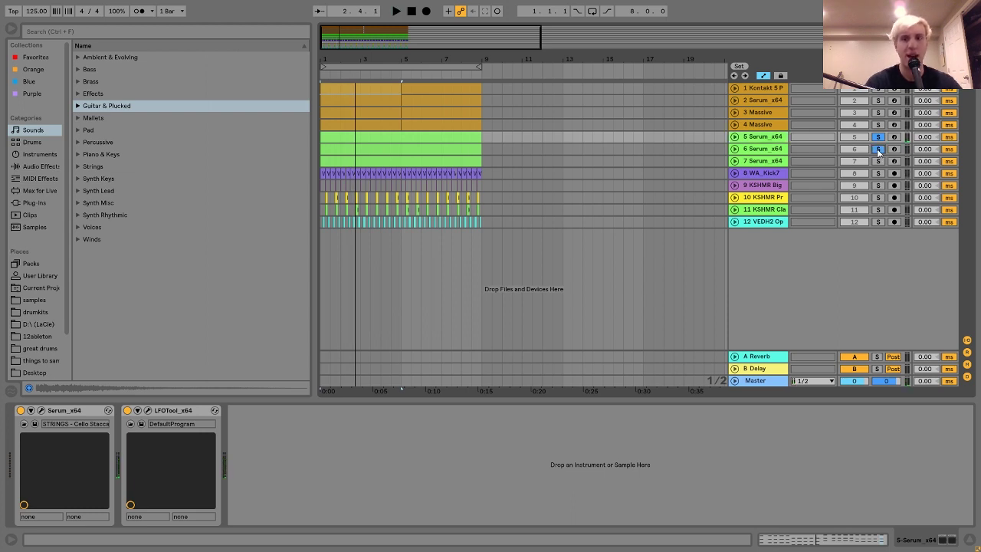
pyautogui.press('space')
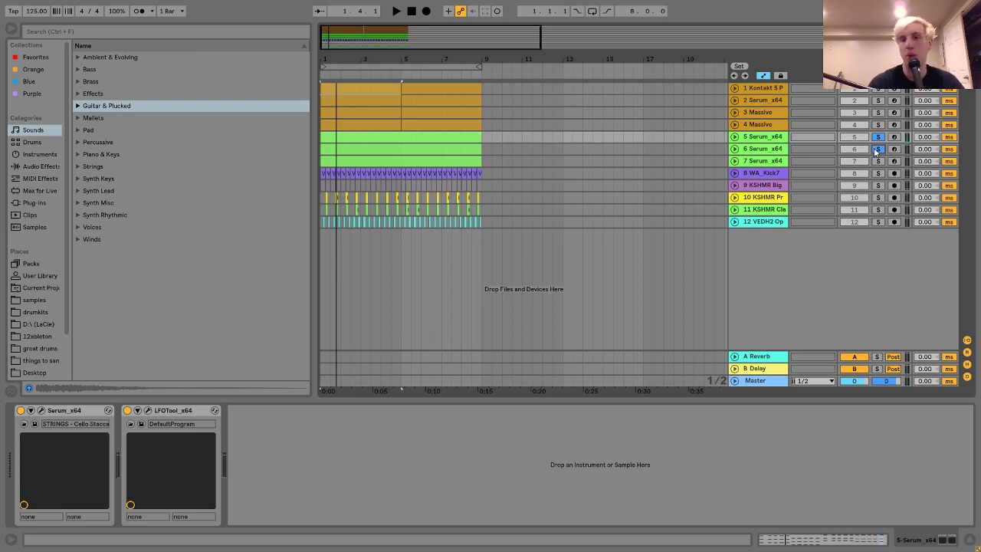
pyautogui.click(877, 149)
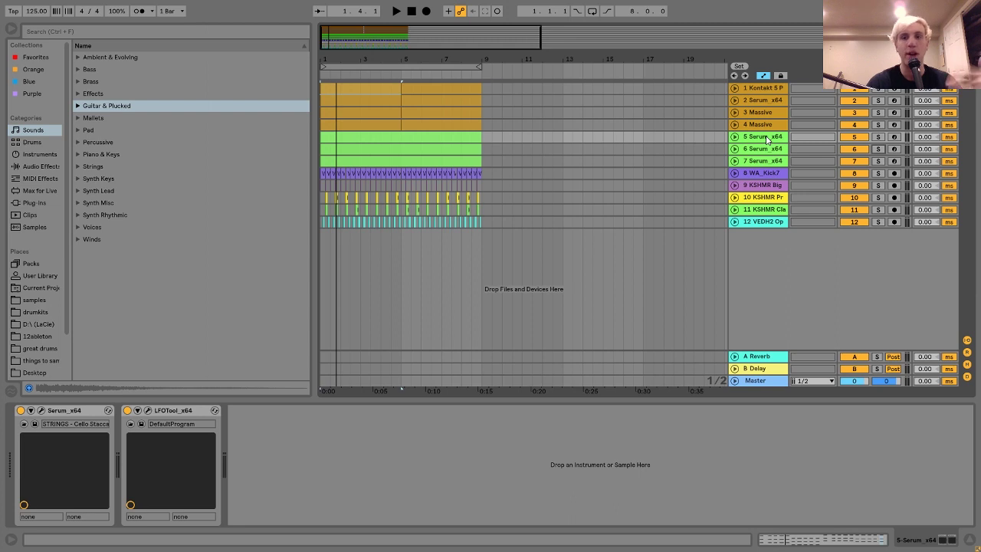
# Show the Kontakt track's devices, play back briefly with track 2 Serum soloed, and clear the solo.
pyautogui.click(758, 89)
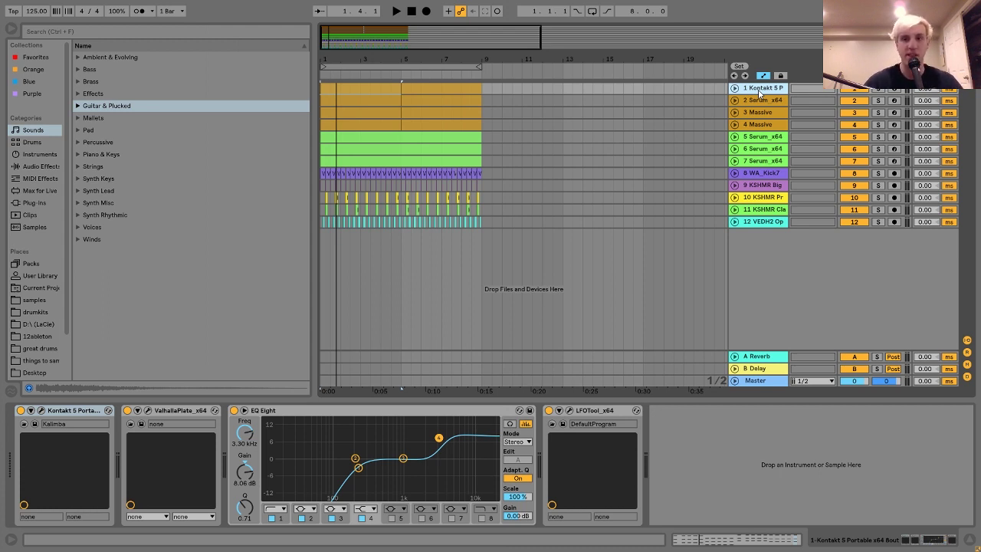
pyautogui.click(878, 100)
pyautogui.press('space')
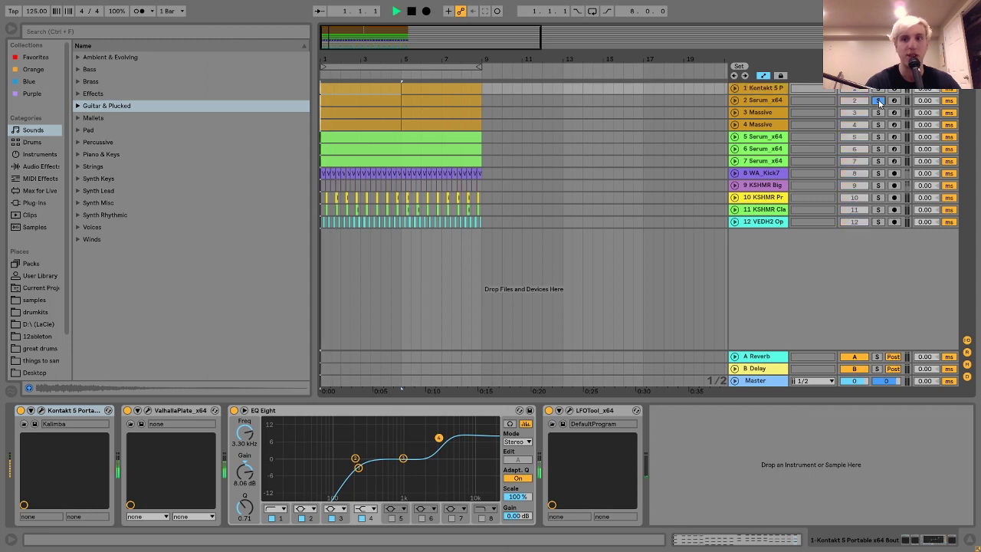
pyautogui.press('space')
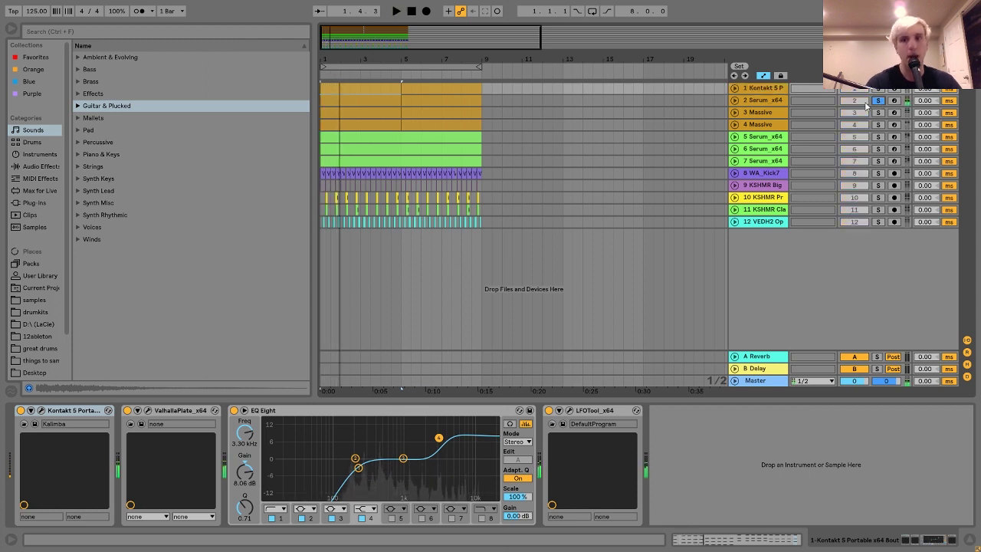
pyautogui.click(880, 103)
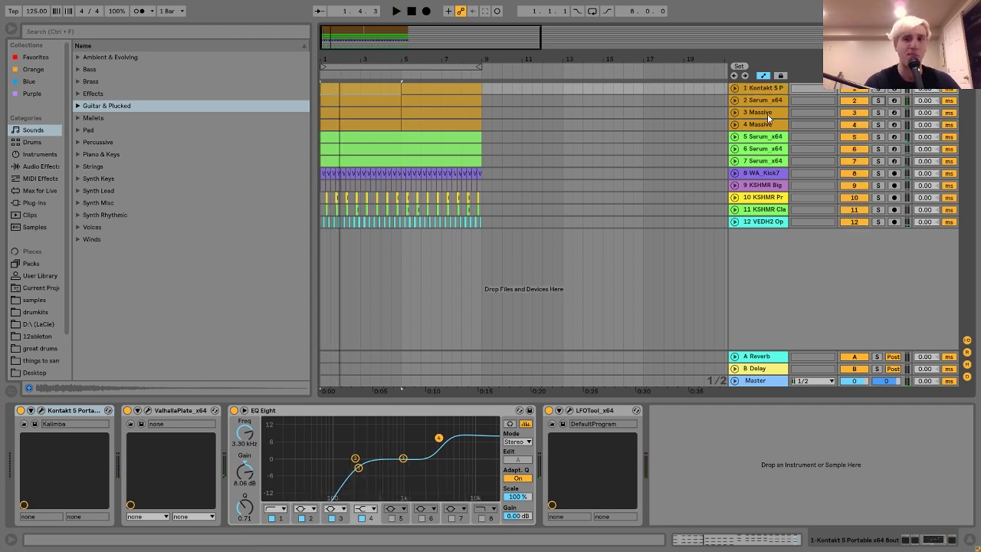
# Show the track 3 Massive device chain and play Massive tracks 3 and 4 soloed together.
pyautogui.click(769, 115)
pyautogui.click(878, 113)
pyautogui.press('space')
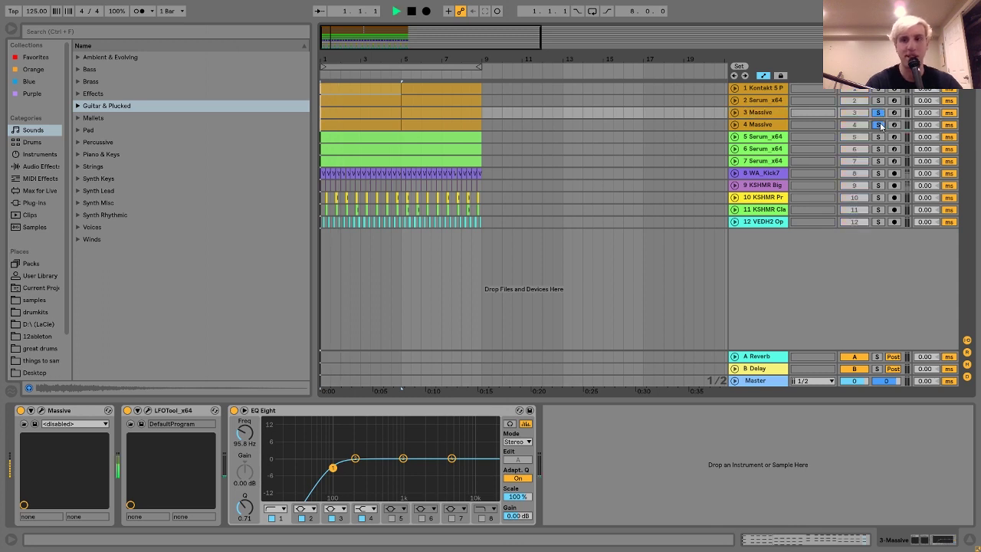
pyautogui.press('space')
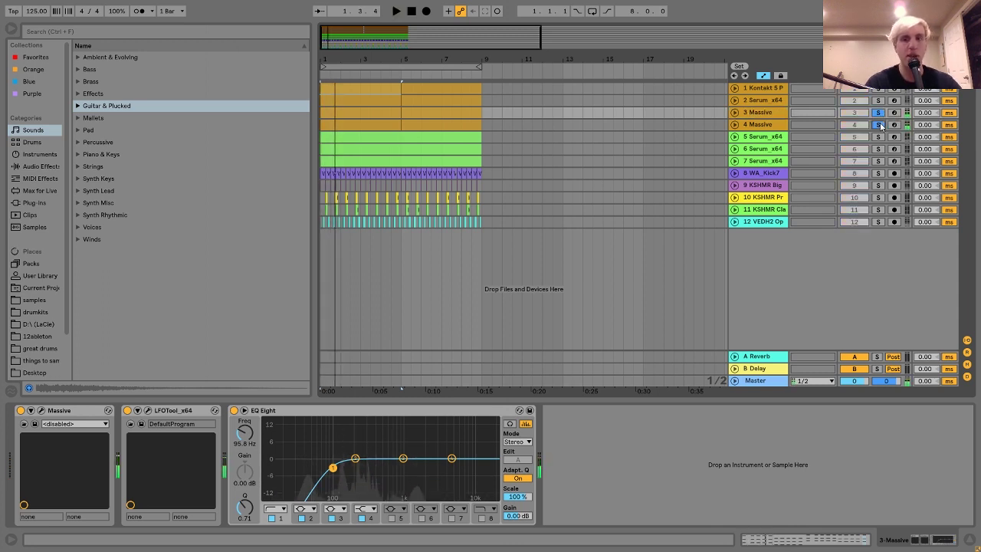
# Play Massive tracks 3 and 4 each soloed alone, and show track 4's device chain for another playback.
pyautogui.press('space')
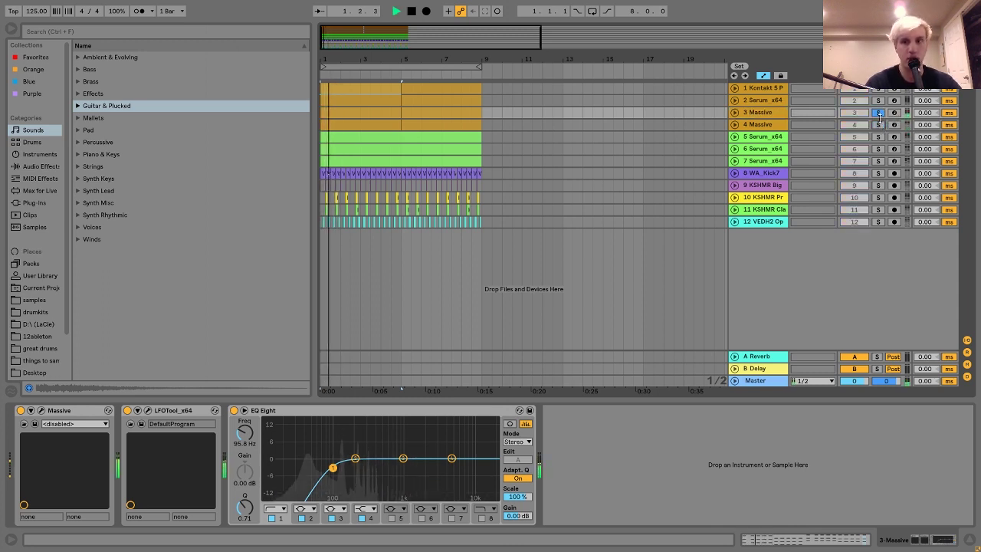
pyautogui.click(877, 124)
pyautogui.press('space')
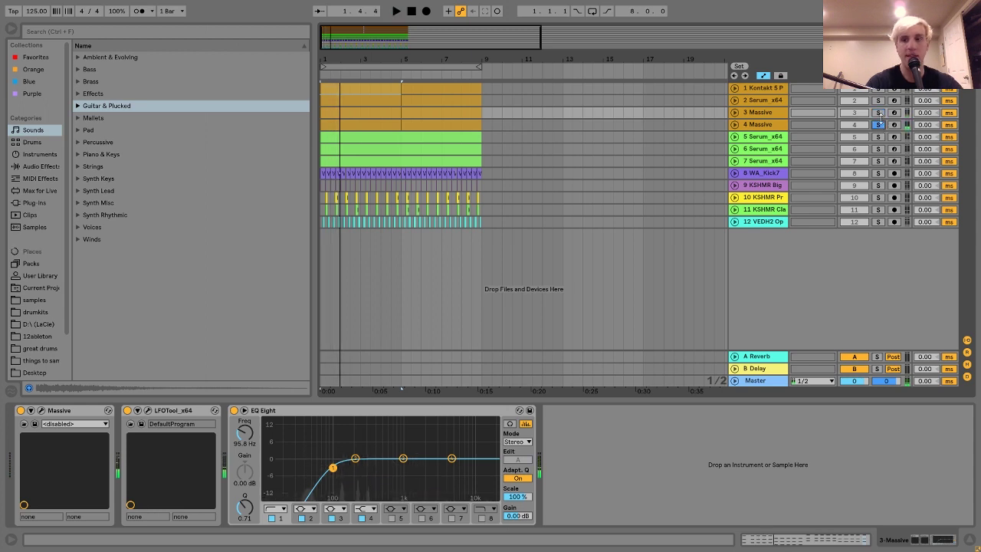
pyautogui.click(775, 125)
pyautogui.press('space')
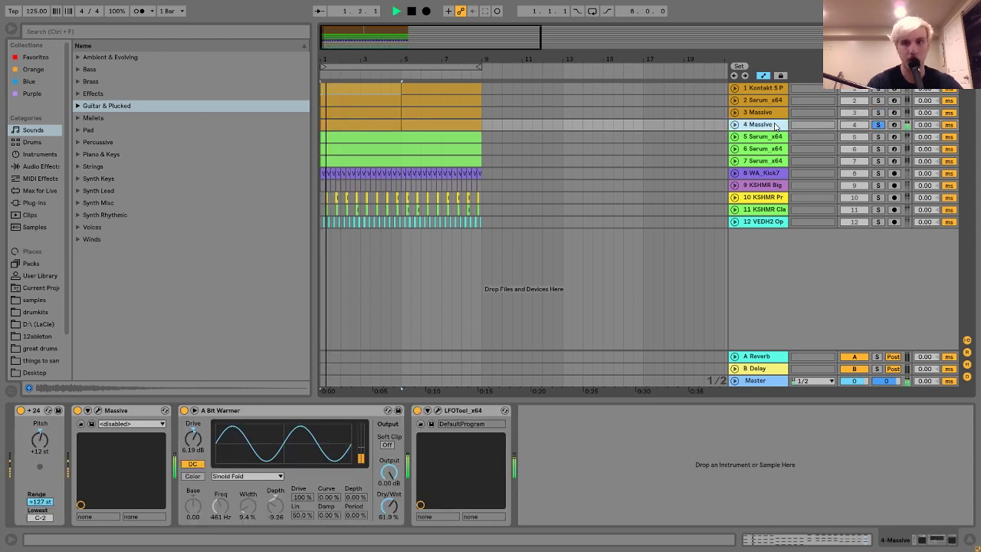
pyautogui.press('space')
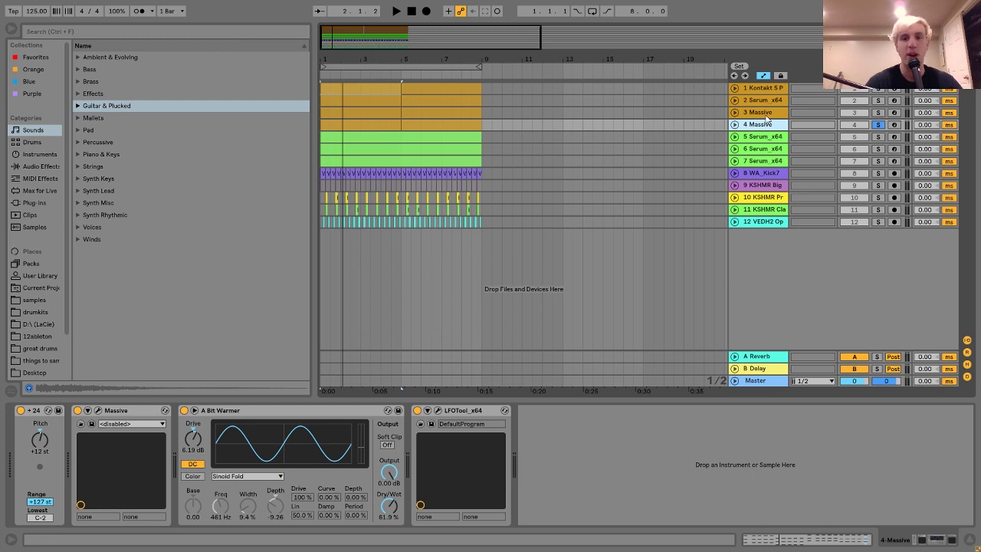
# Show the track 3 Massive devices and play that track back soloed alone.
pyautogui.click(766, 115)
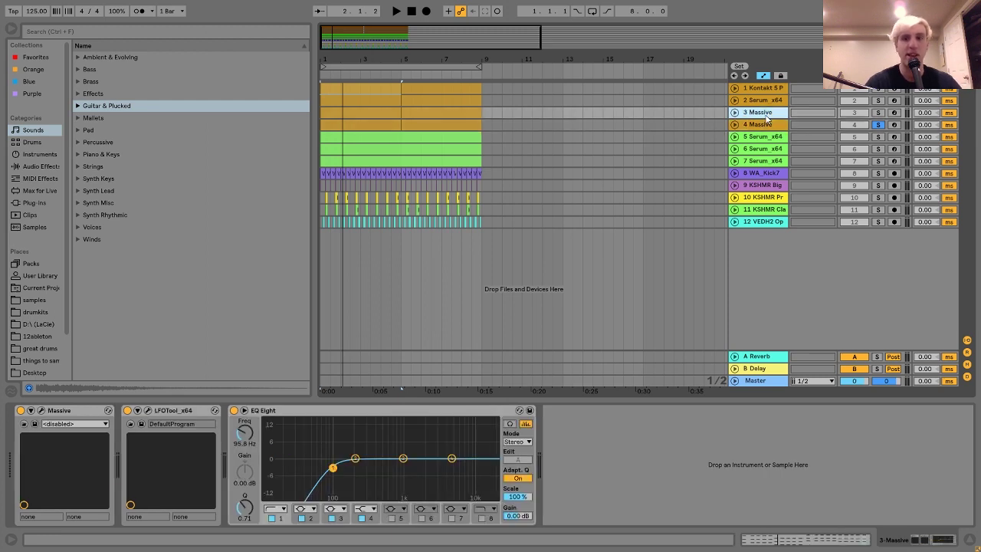
pyautogui.click(879, 113)
pyautogui.press('space')
pyautogui.press('space')
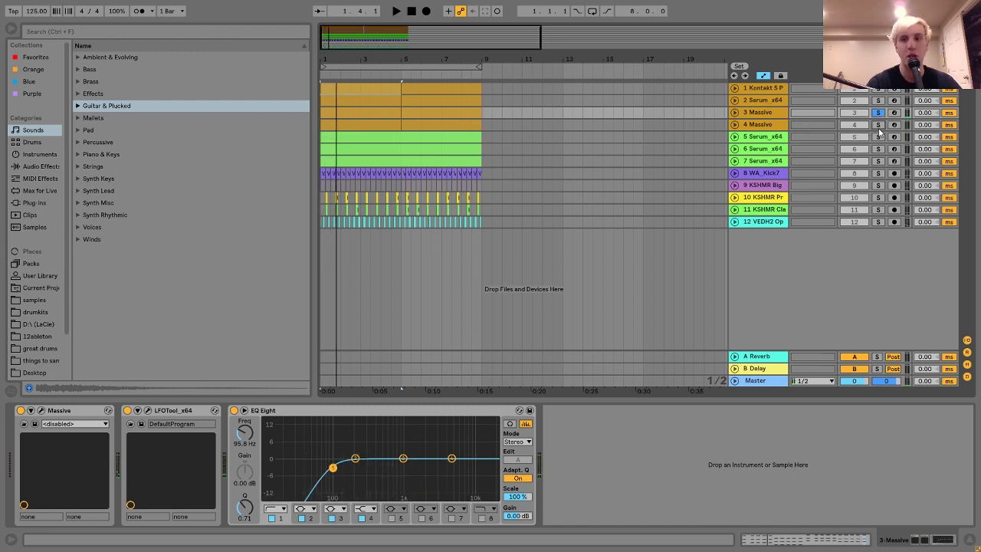
# Return to the track 4 Massive devices, play that track soloed for comparison, and clear the solo.
pyautogui.press('space')
pyautogui.click(757, 124)
pyautogui.press('space')
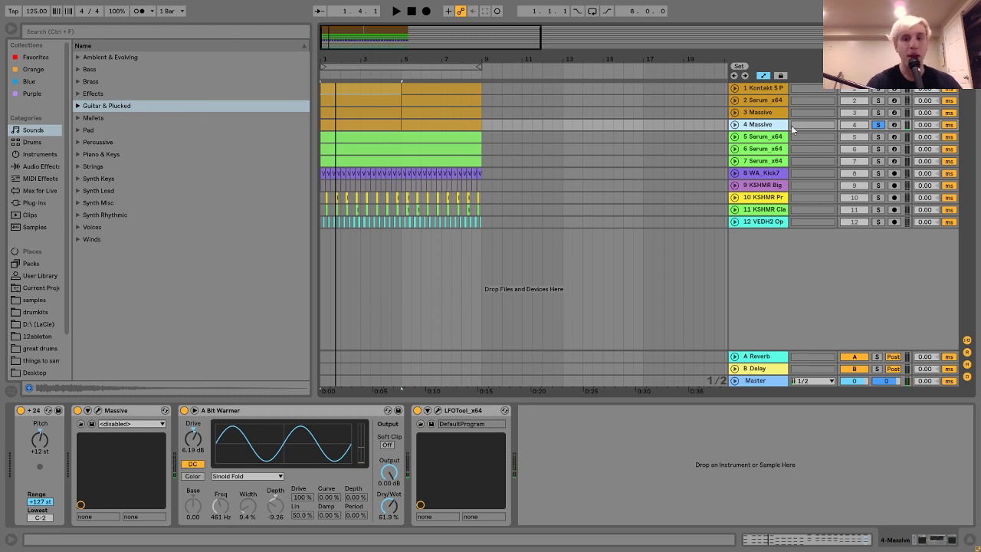
pyautogui.click(460, 97)
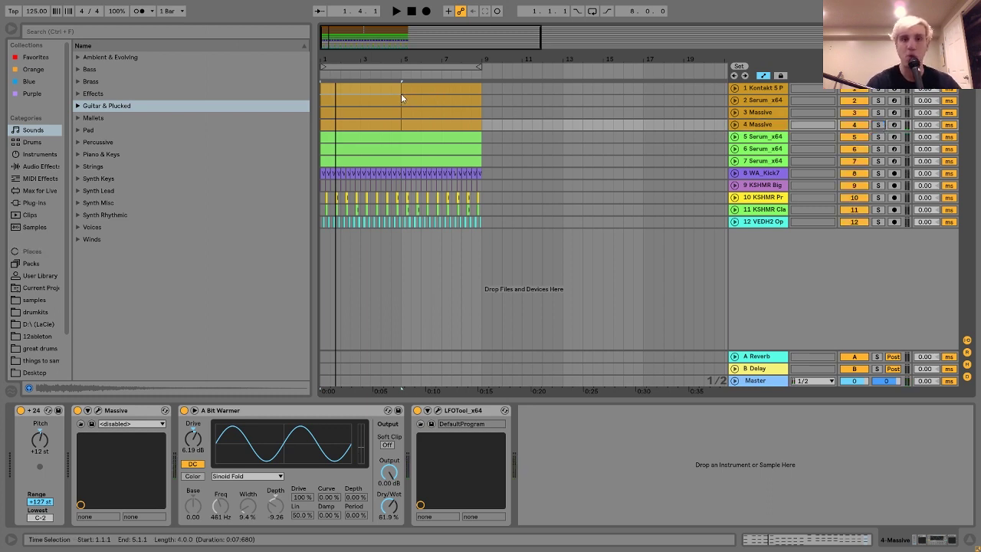